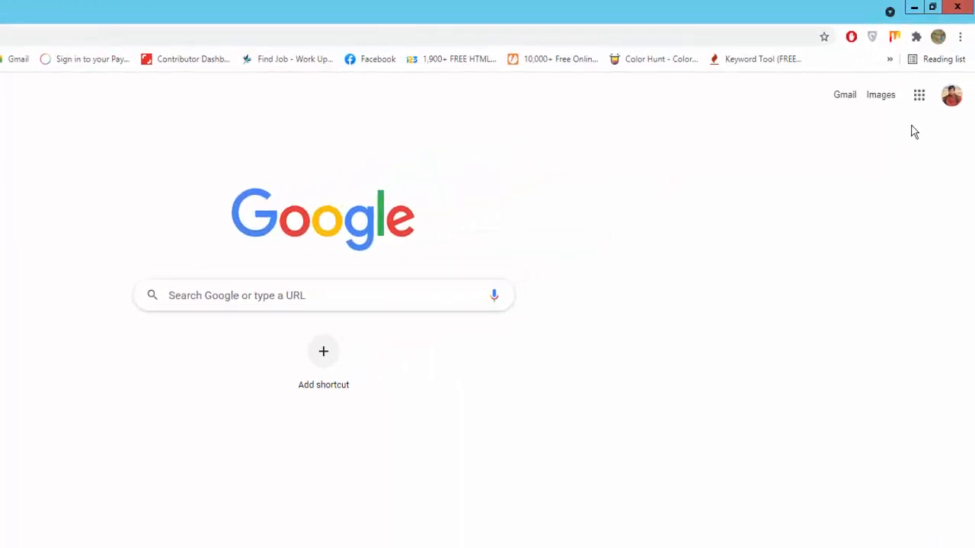
Open Google Docs from the Google apps grid and create a Blank document
left_click(920, 97)
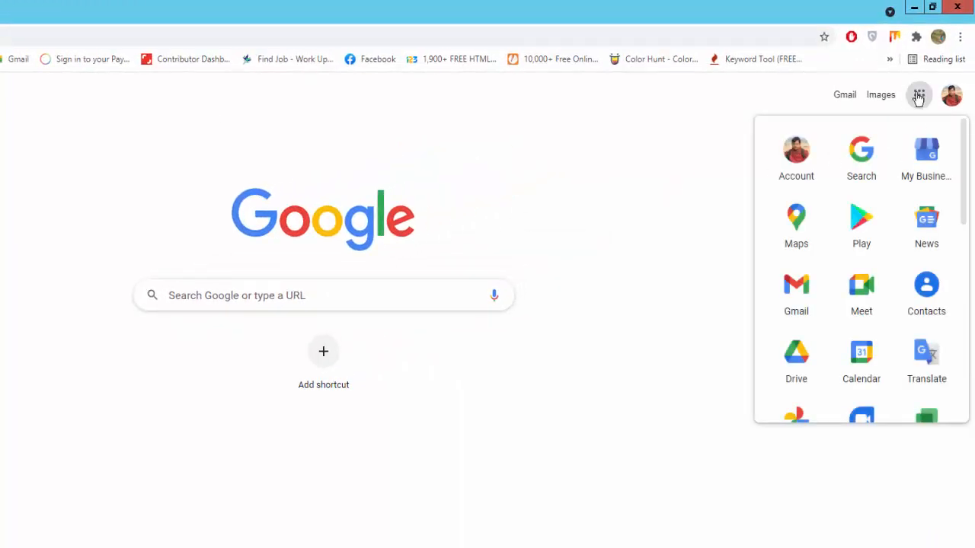
scroll(860, 312, "down", 2)
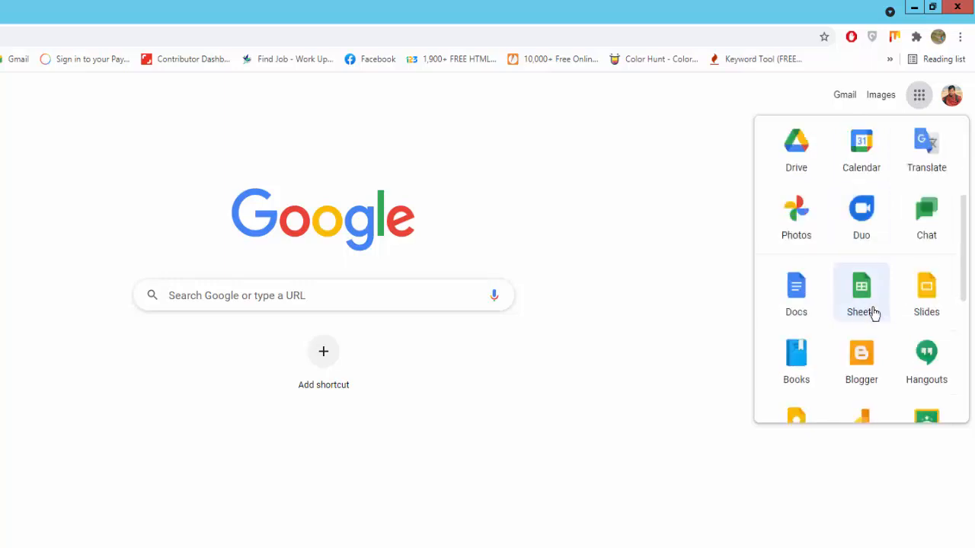
left_click(775, 281)
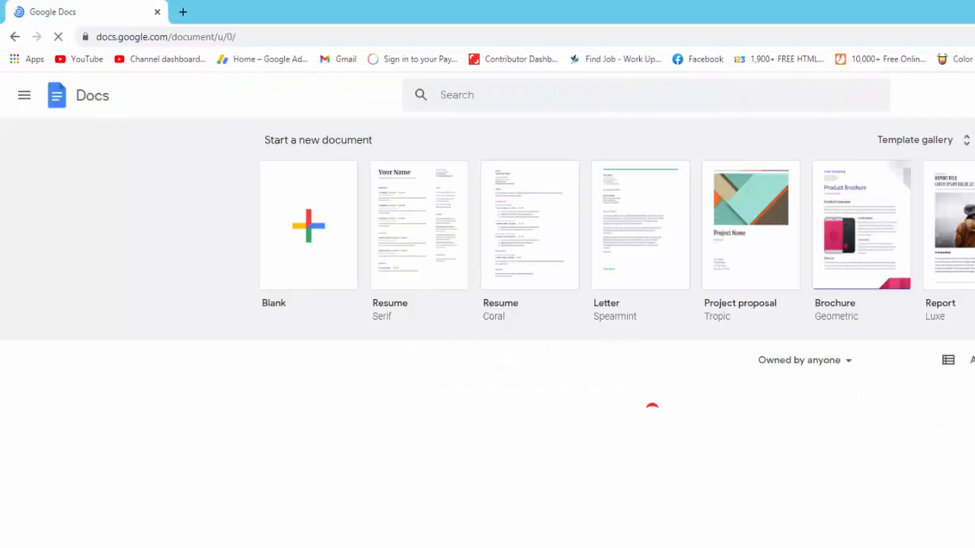
left_click(312, 233)
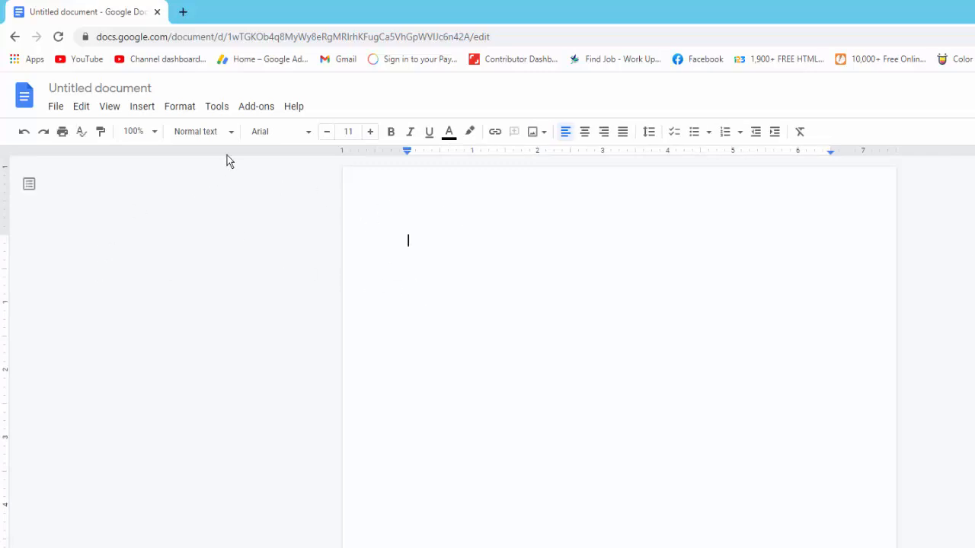
Search the add-on Marketplace for 'QR Code Generator' and open the QR Code Barcode Generator add-on
left_click(260, 110)
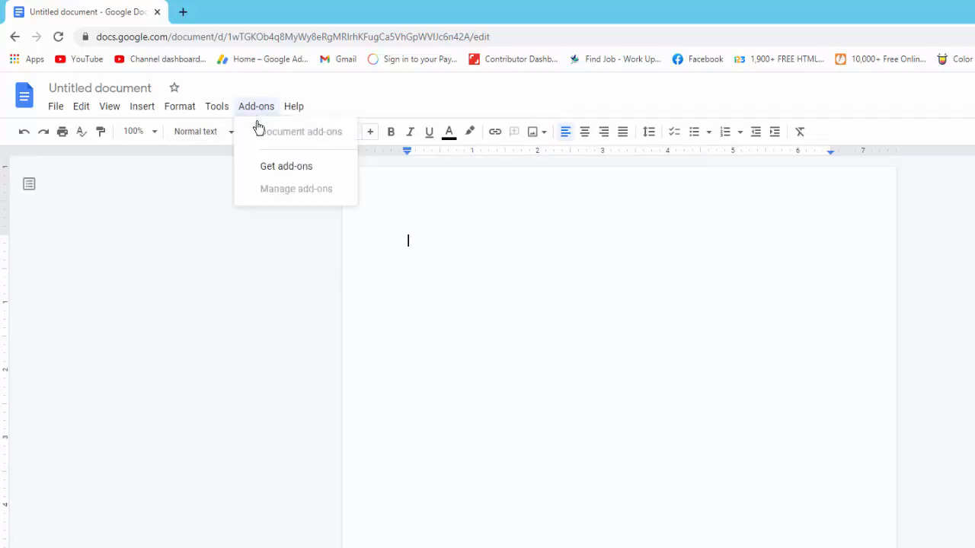
left_click(285, 174)
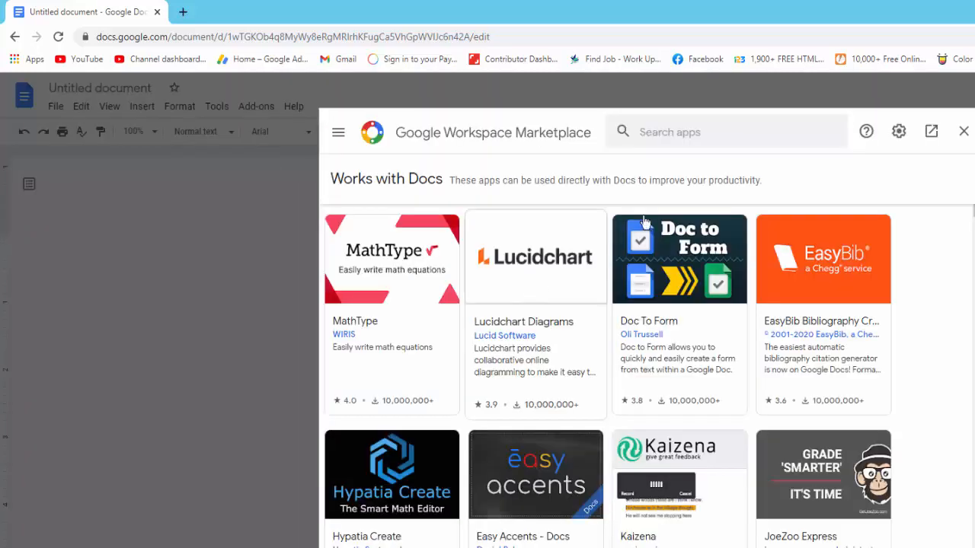
left_click(680, 134)
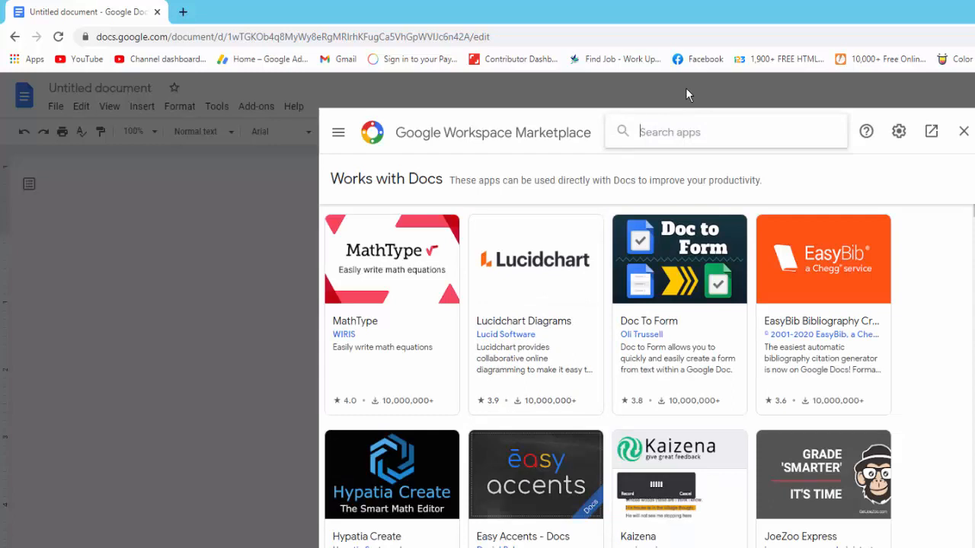
type("ge")
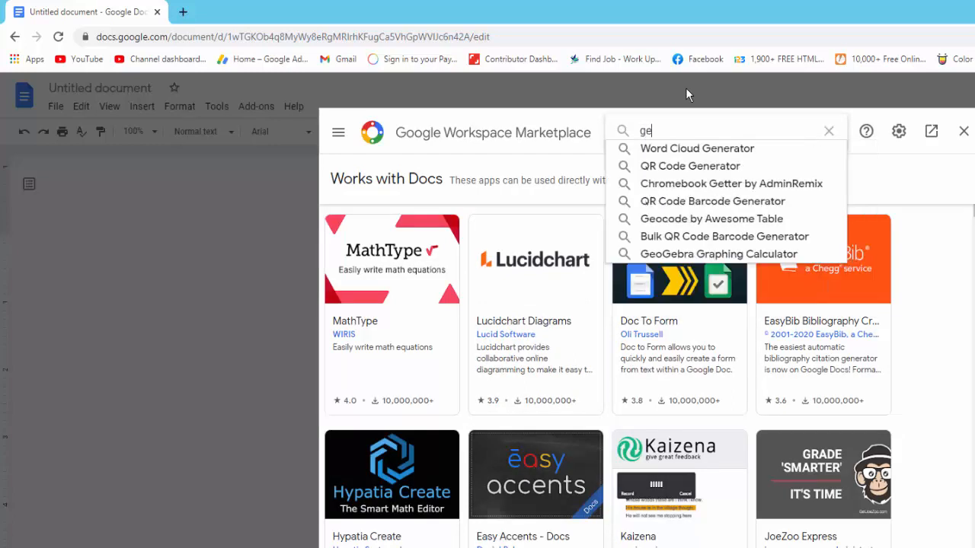
type("ner")
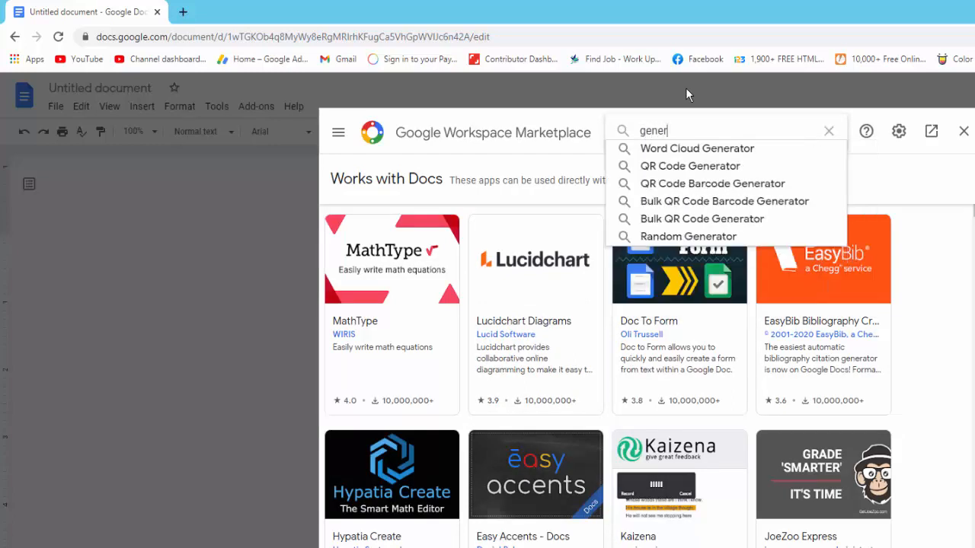
left_click(701, 166)
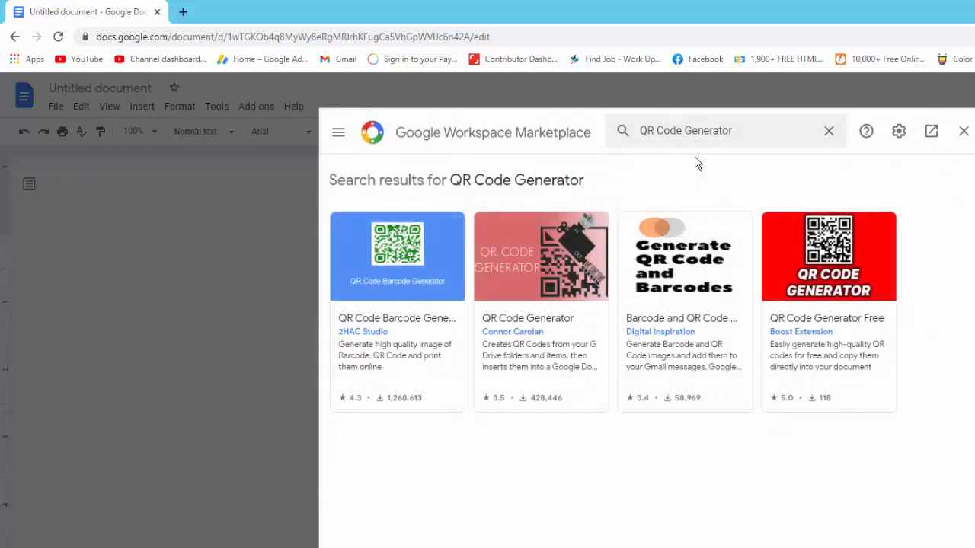
left_click(381, 278)
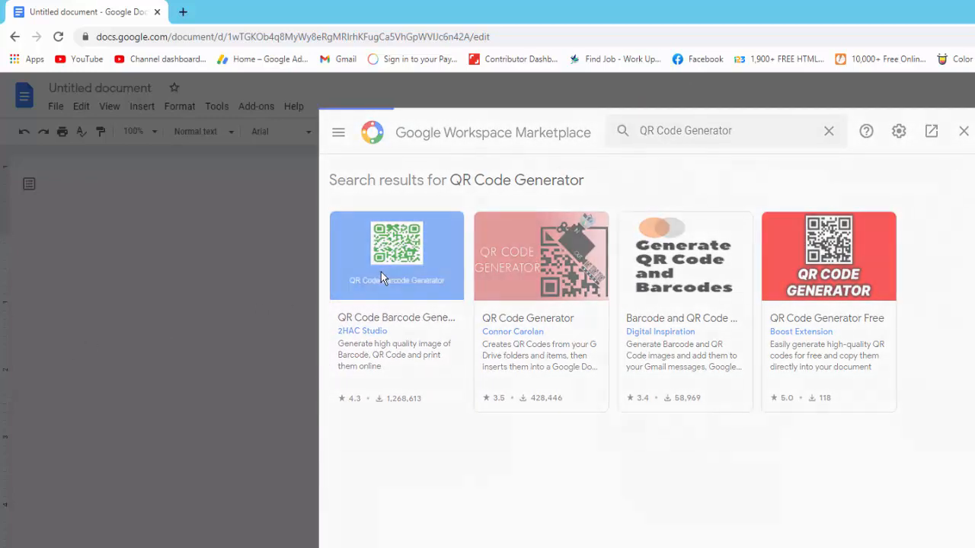
Install QR Code Barcode Generator, authorising it with the Google account, and dismiss the confirmation
left_click(841, 229)
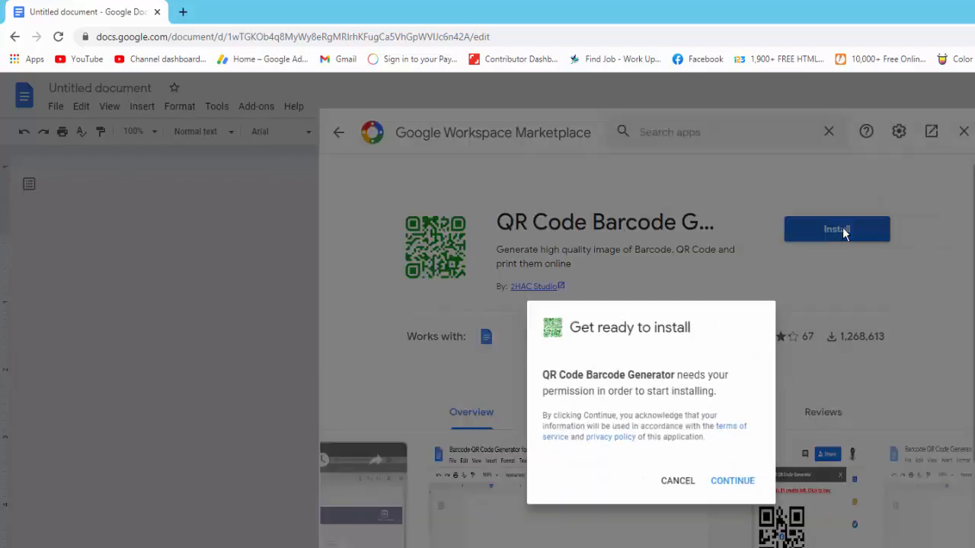
left_click(737, 485)
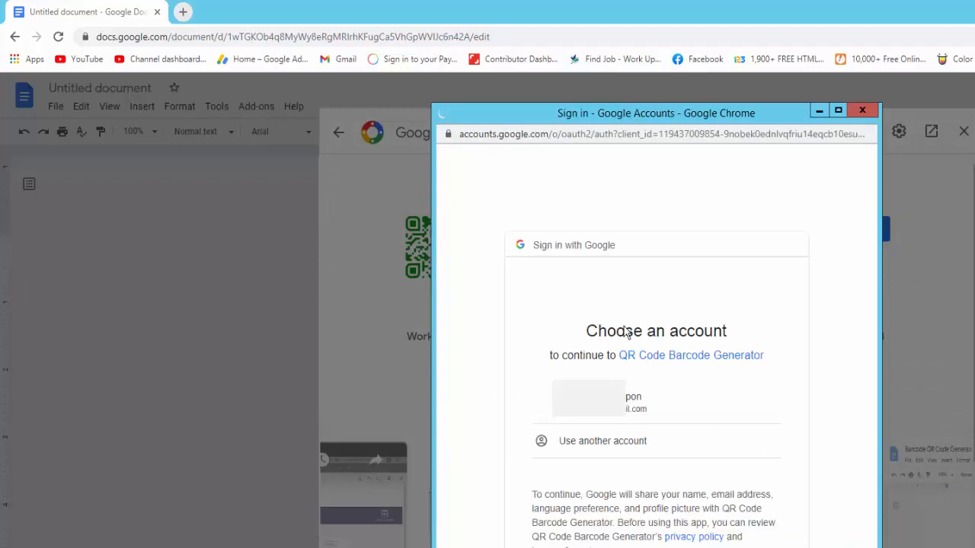
left_click(659, 409)
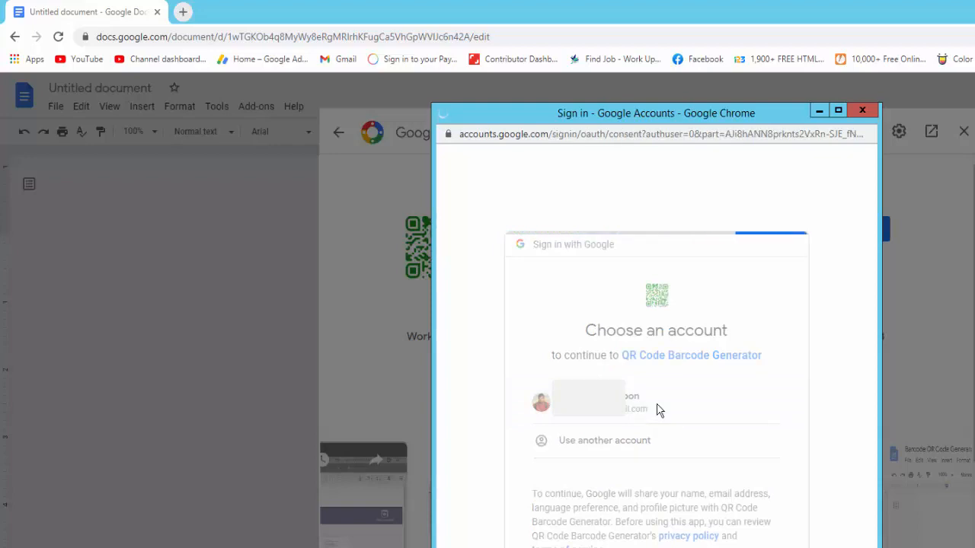
scroll(666, 459, "down", 2)
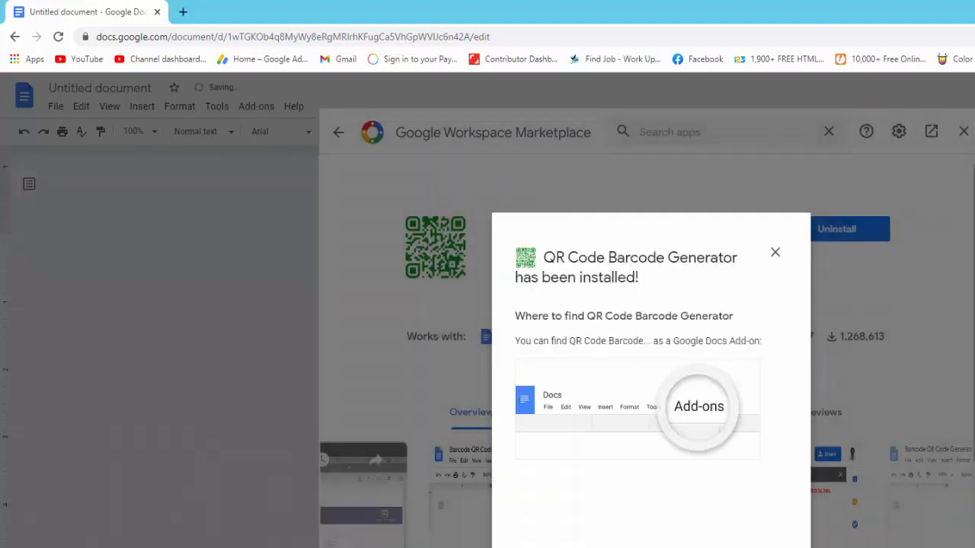
key("Escape")
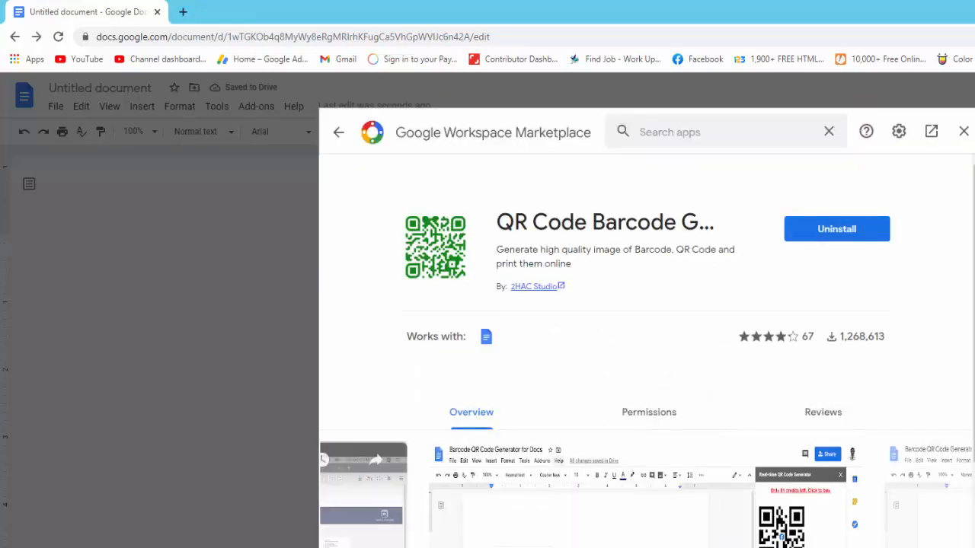
Close the Marketplace and launch QR Code generator from the QR Code Barcode Generator add-on menu
left_click(964, 133)
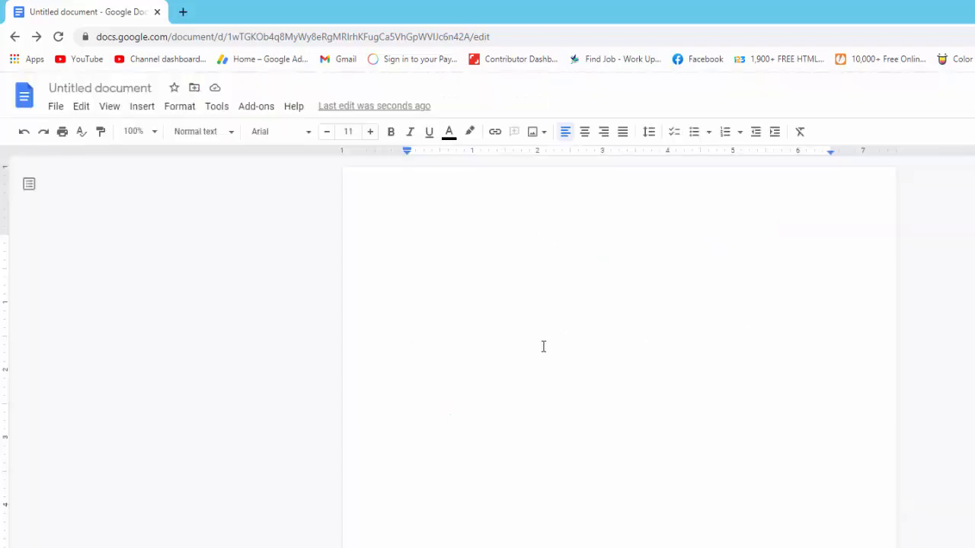
left_click(256, 108)
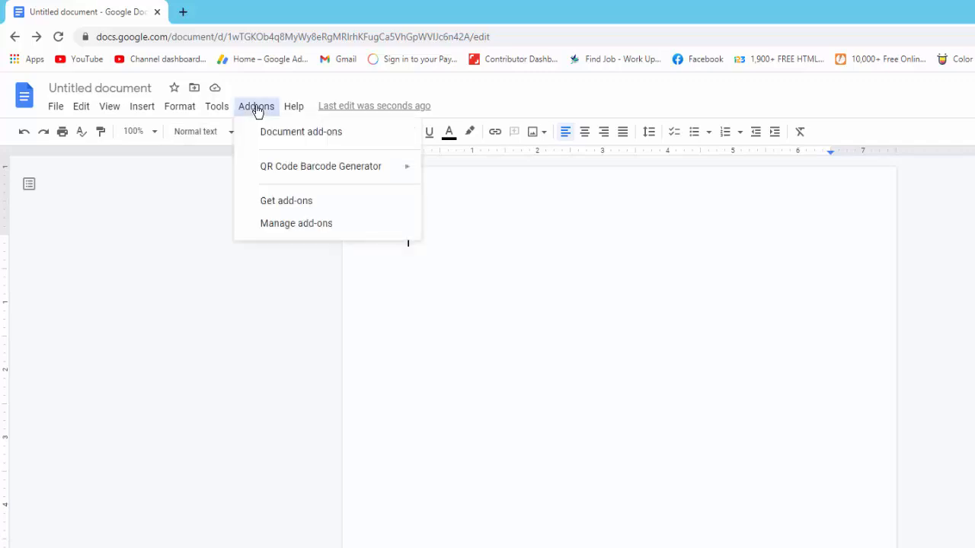
mouse_move(282, 174)
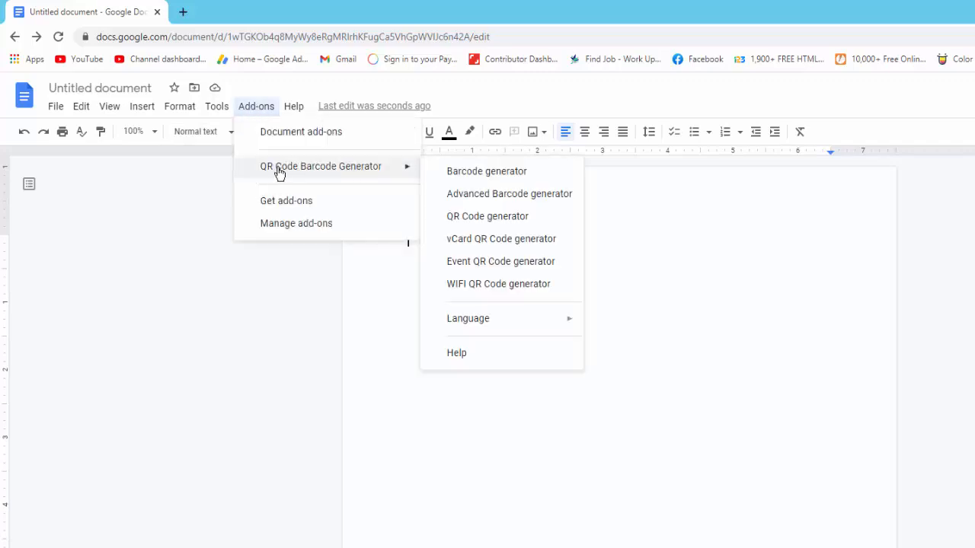
left_click(524, 216)
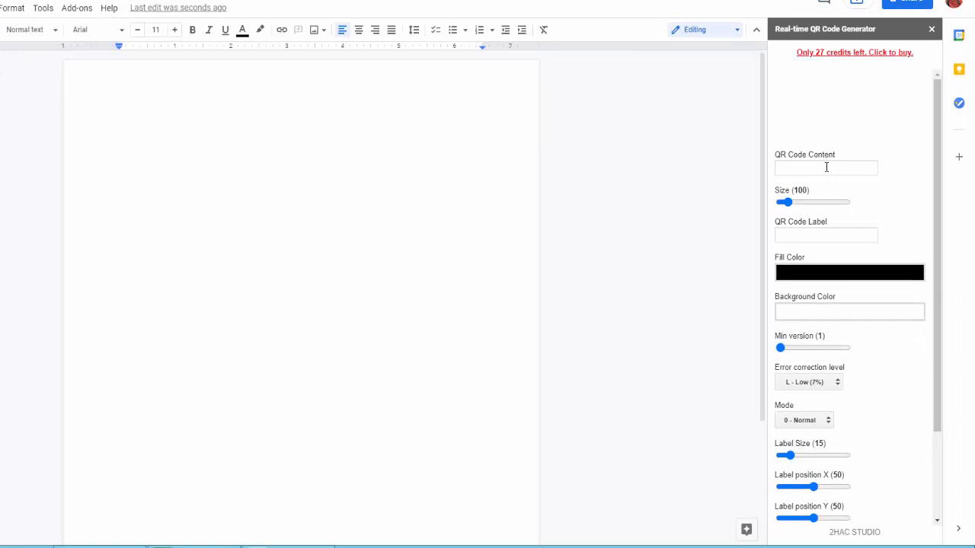
Make a QR code encoding 'QR code Generator' at size 200 with a red fill colour
left_click(827, 167)
type("QR")
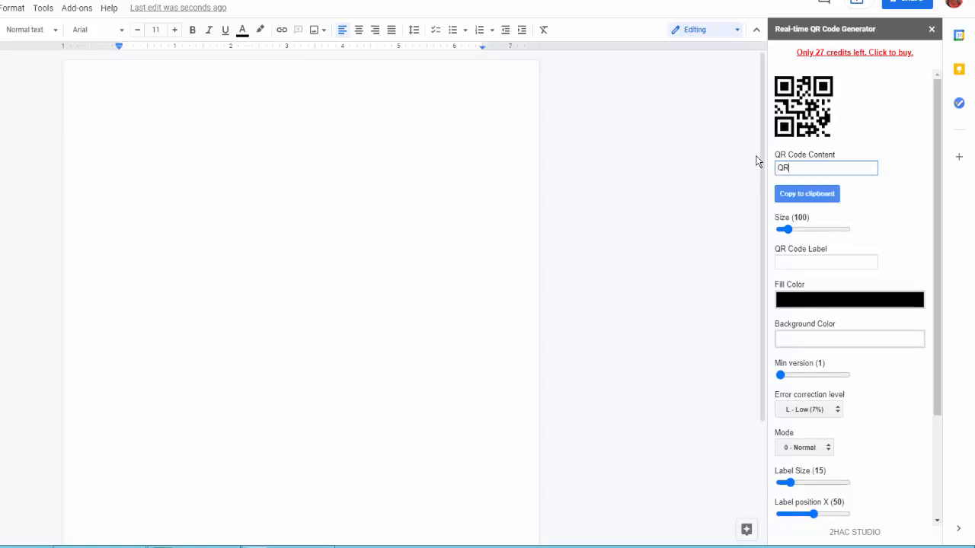
type(" code ")
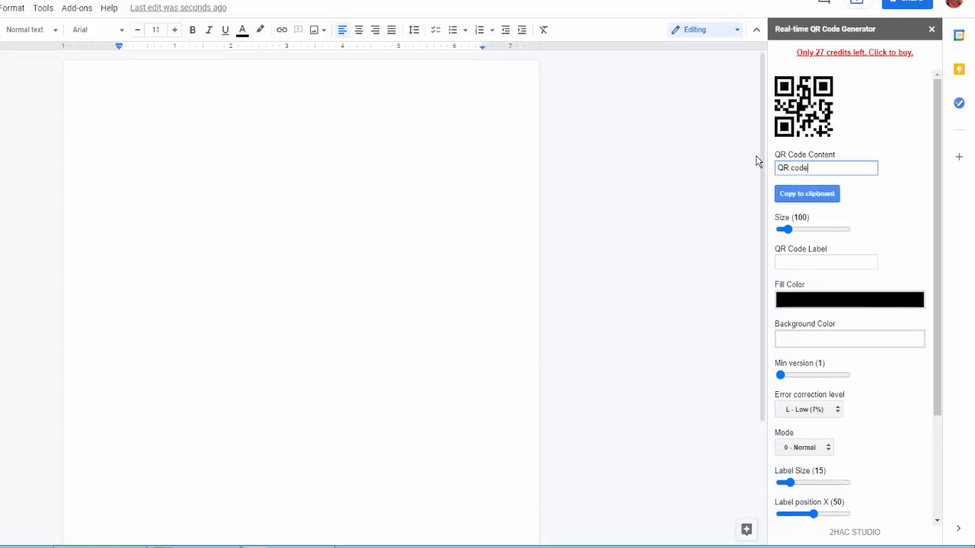
type("Generator")
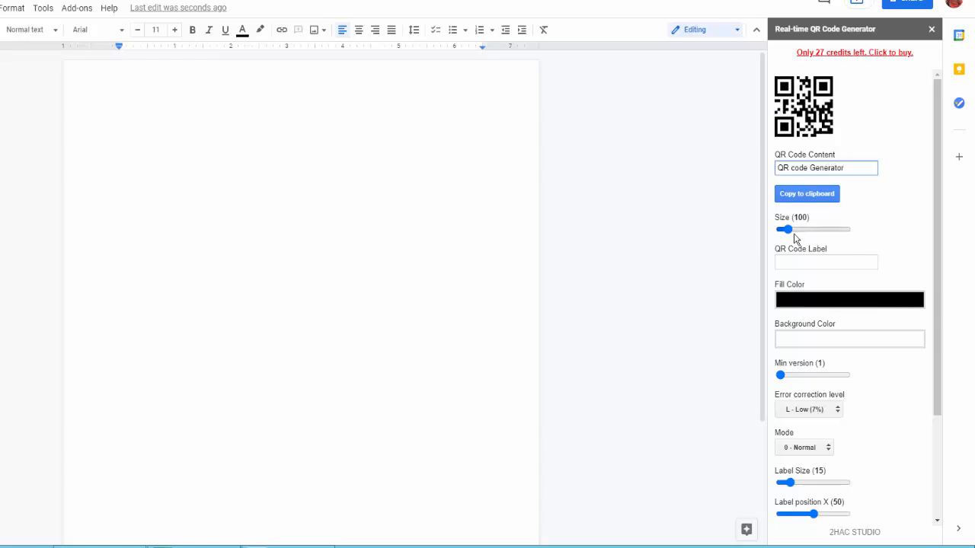
left_click_drag(787, 230, 803, 260)
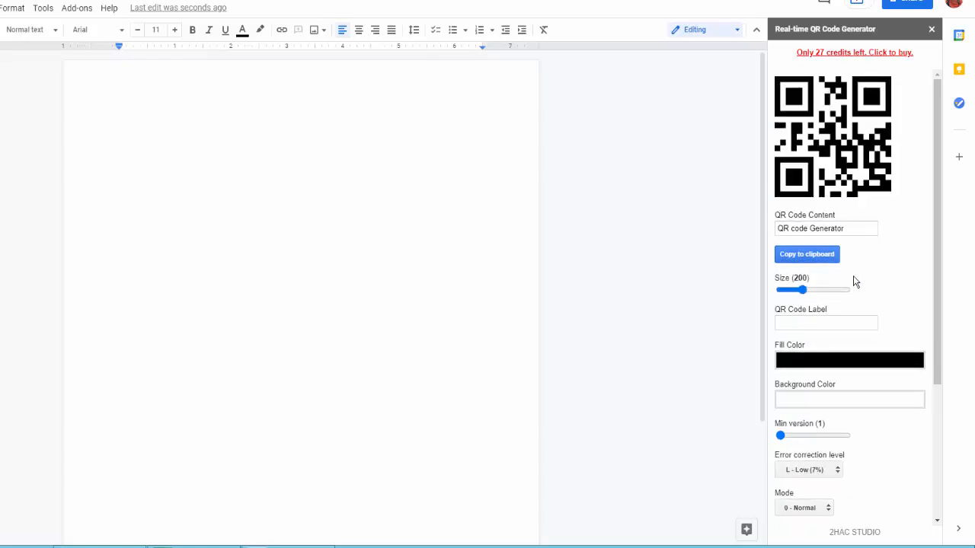
left_click(836, 363)
left_click_drag(875, 436, 886, 409)
left_click(904, 502)
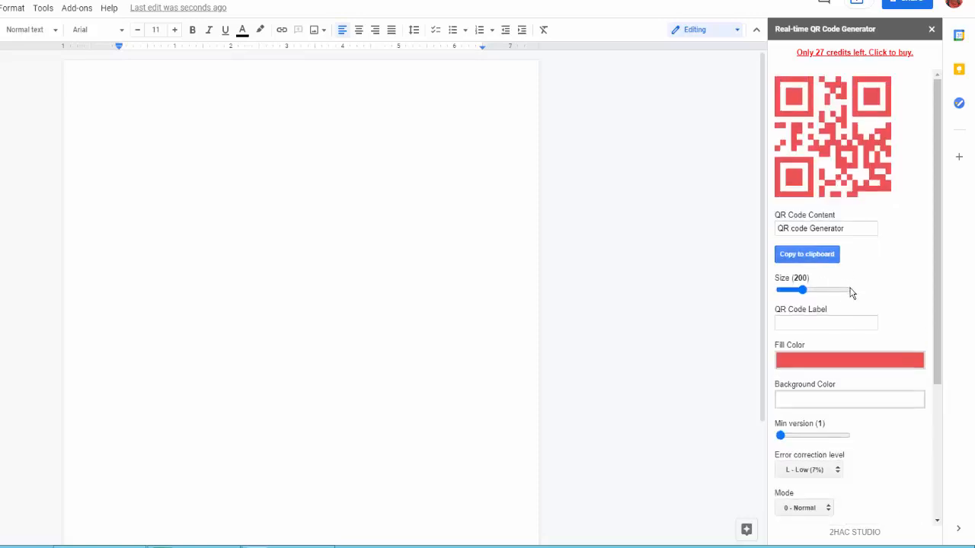
scroll(858, 341, "down", 1)
scroll(858, 342, "down", 1)
scroll(859, 337, "up", 2)
scroll(859, 338, "down", 3)
scroll(861, 334, "up", 3)
Copy the red QR code and paste it at the top left of the document
left_click(812, 258)
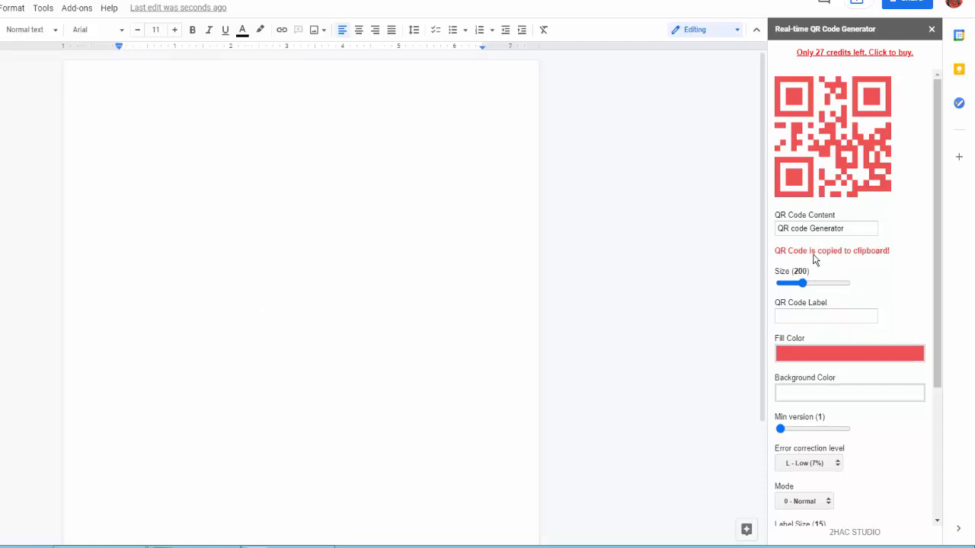
right_click(241, 233)
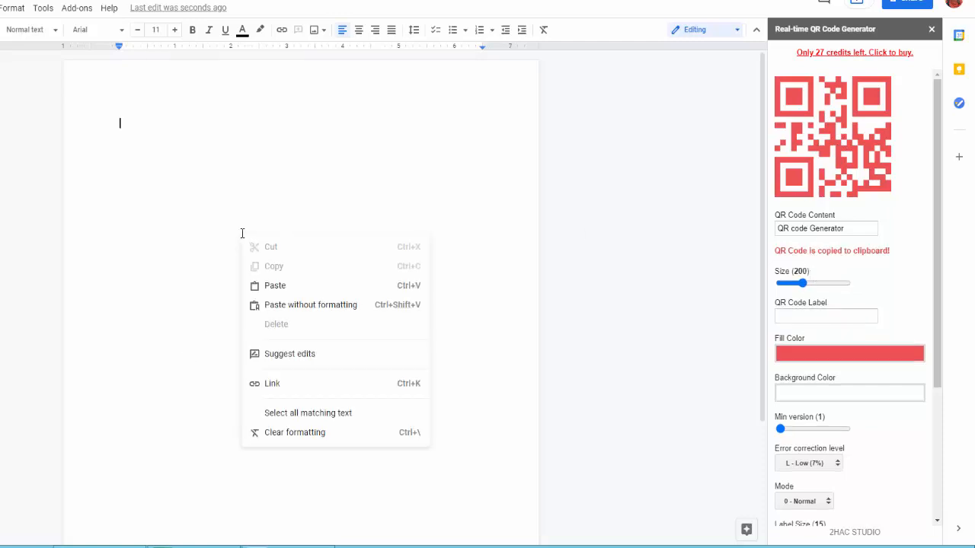
left_click(281, 287)
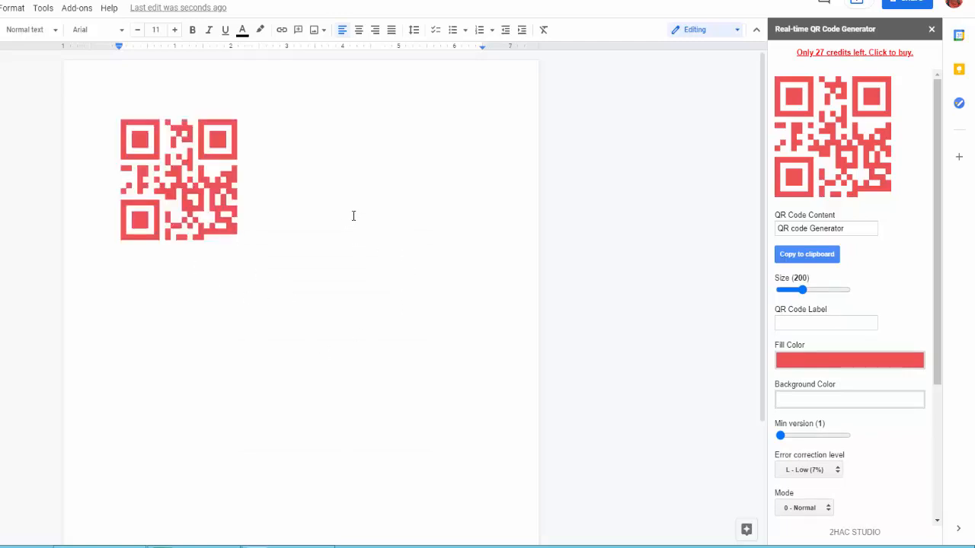
Launch the add-on's Barcode generator and select its Barcode Value field
left_click(76, 7)
mouse_move(125, 65)
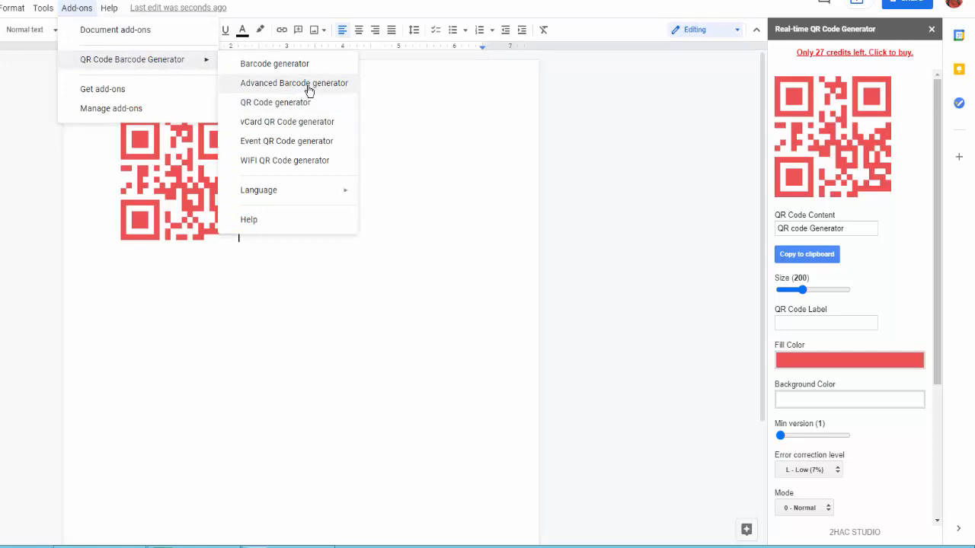
left_click(295, 66)
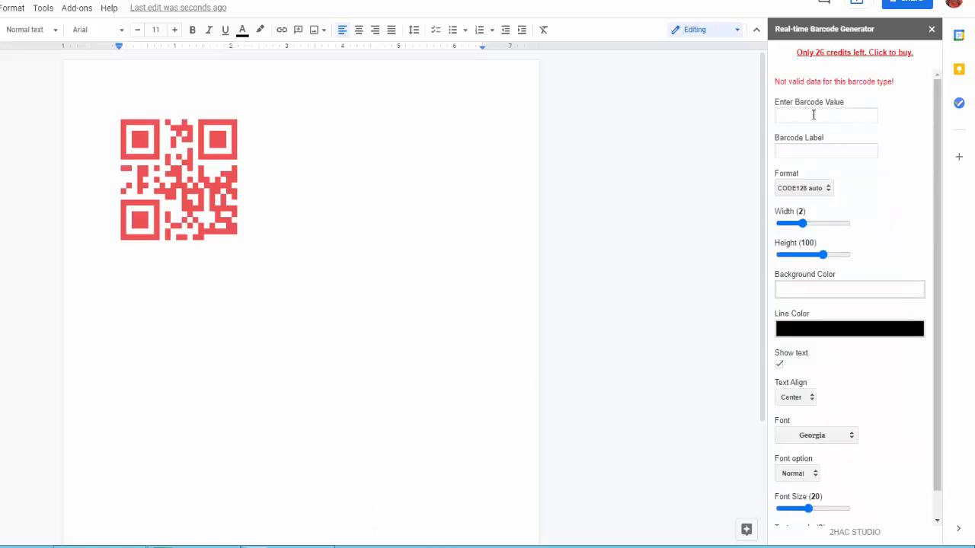
left_click(814, 114)
Set barcode value 30, label 'bercode', width 4 and height 80
type("1")
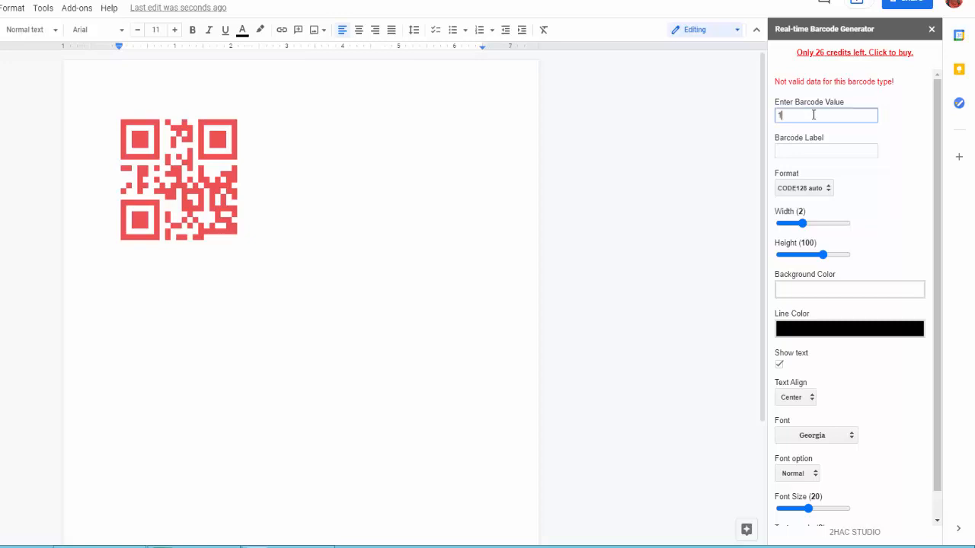
type("0")
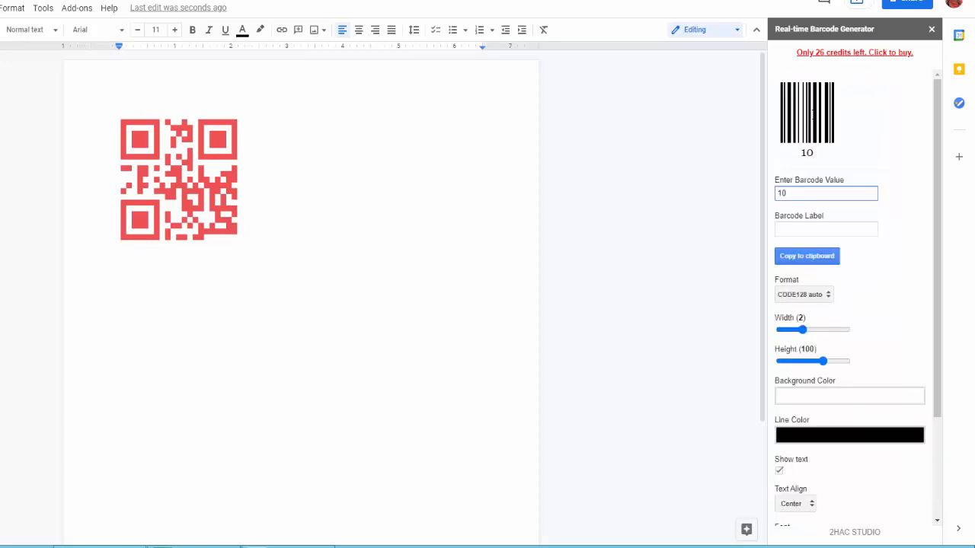
left_click_drag(793, 192, 738, 183)
type("30")
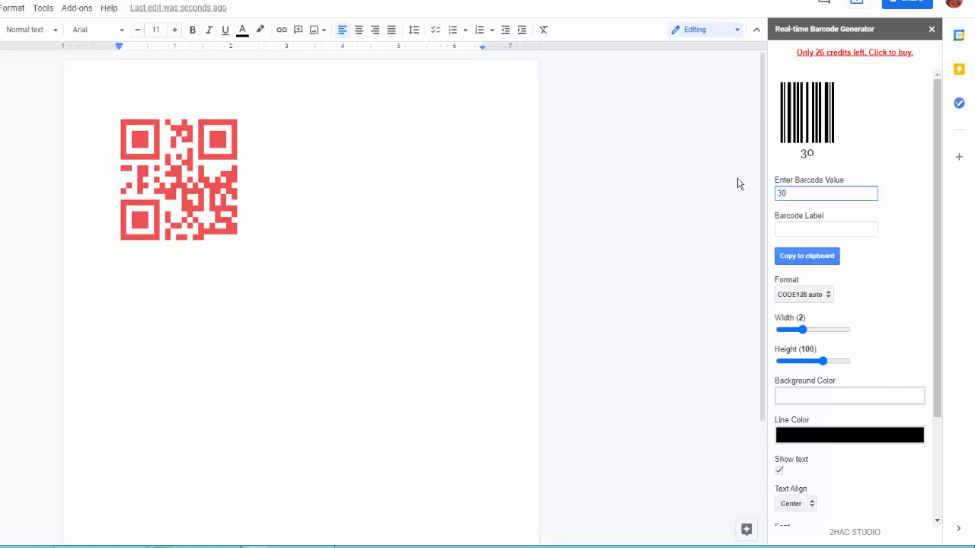
key("Tab")
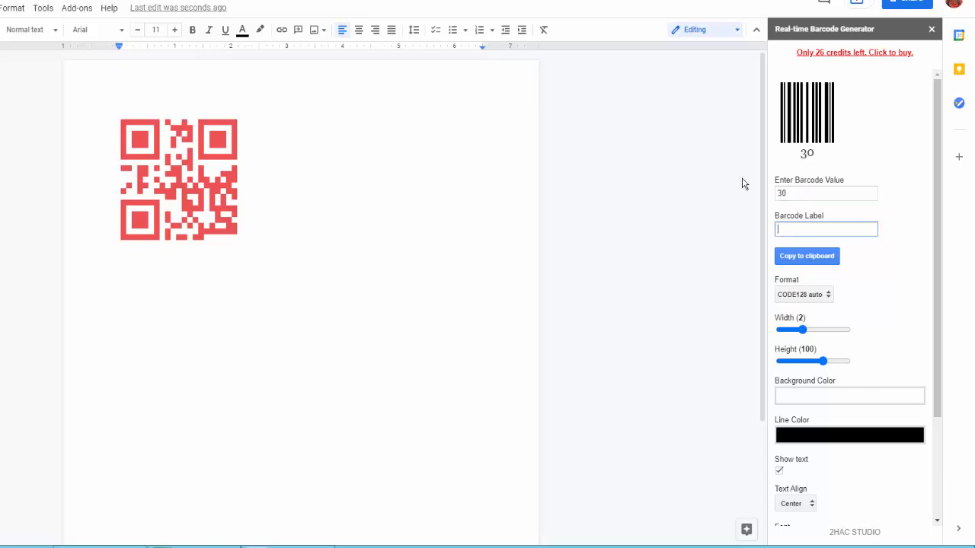
type("bercode")
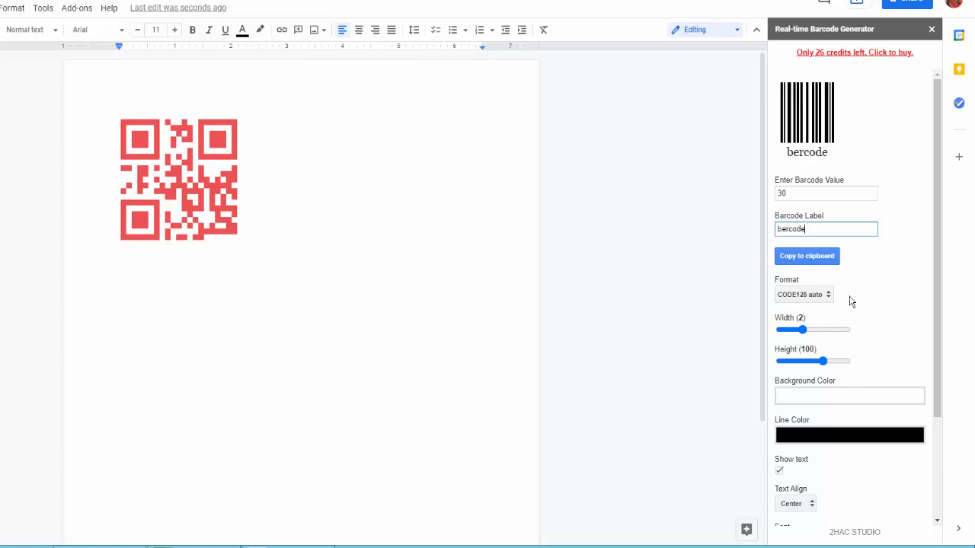
left_click_drag(802, 330, 823, 329)
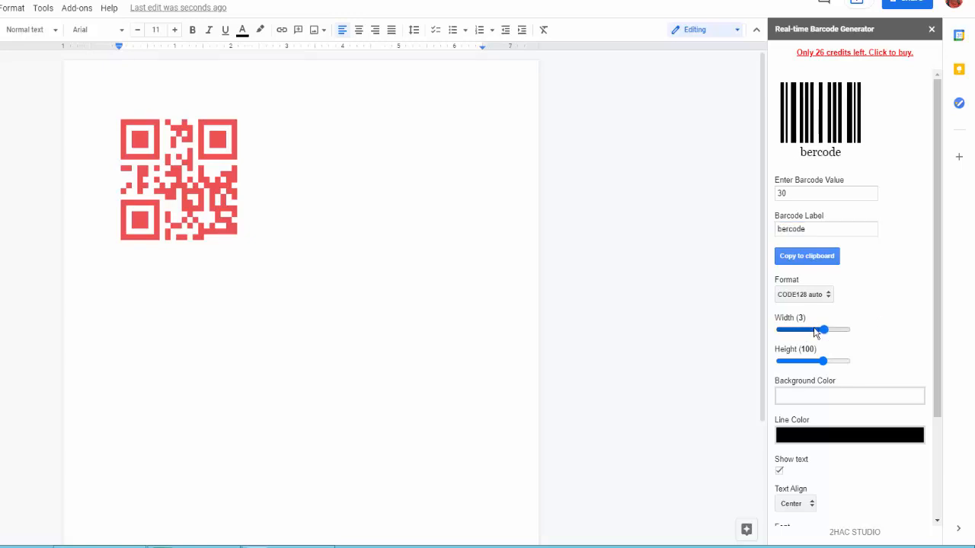
left_click(841, 331)
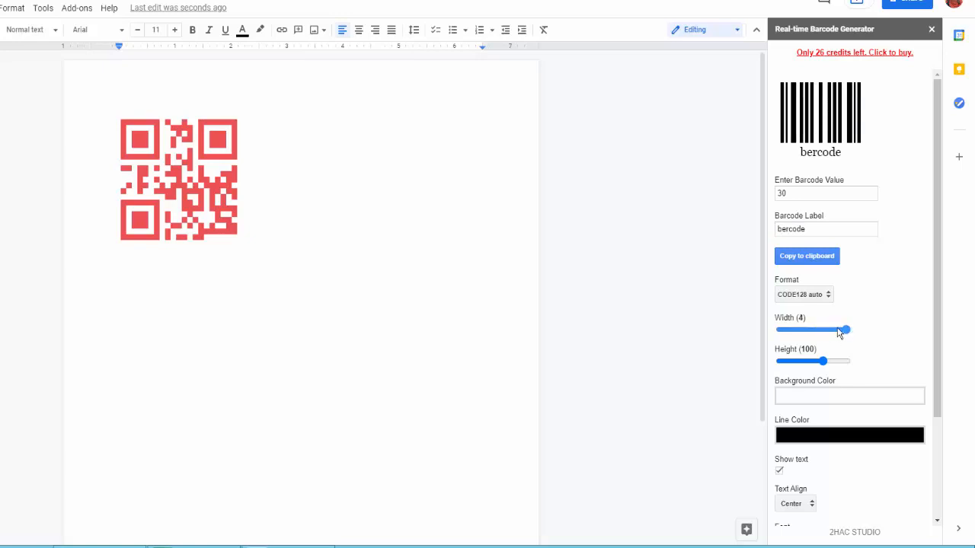
left_click_drag(823, 361, 813, 362)
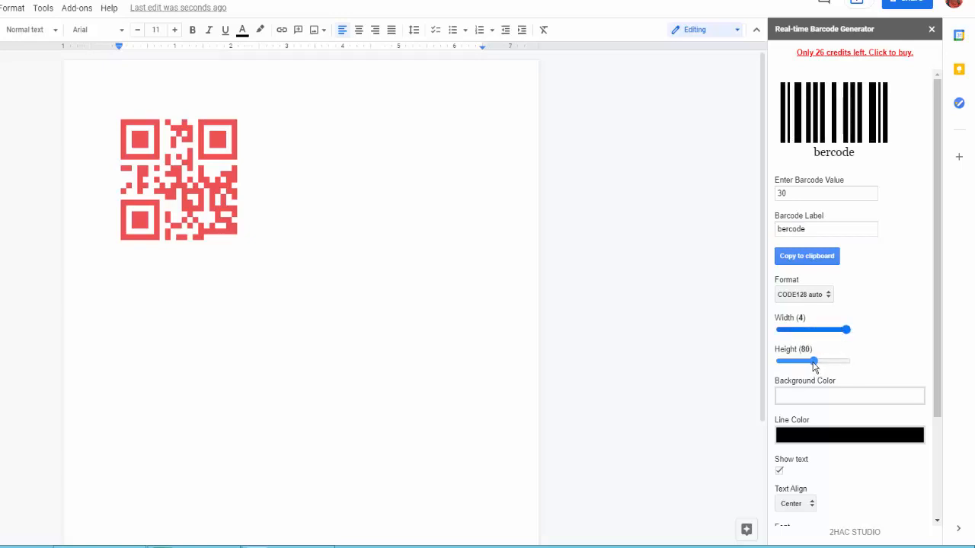
Make the barcode lines green and copy the barcode to the clipboard
left_click(830, 425)
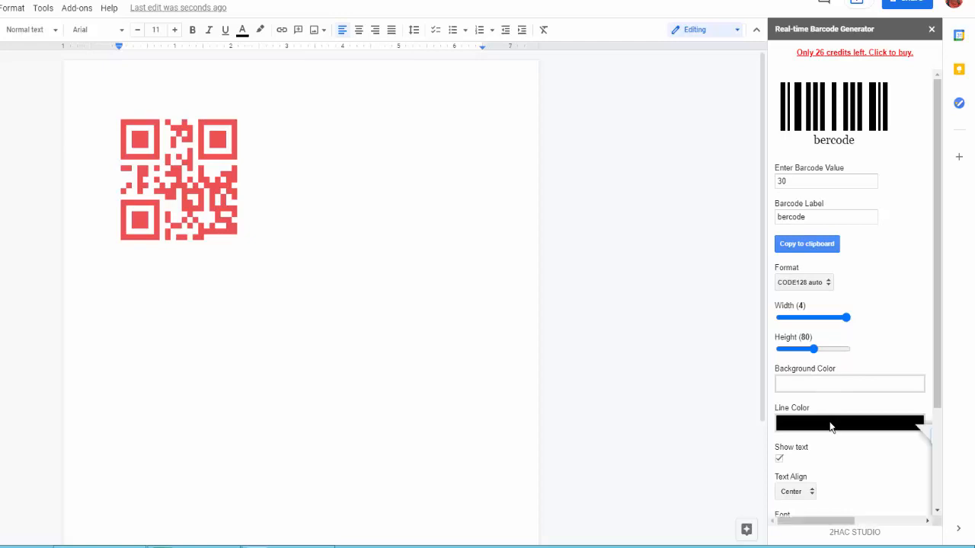
left_click(838, 351)
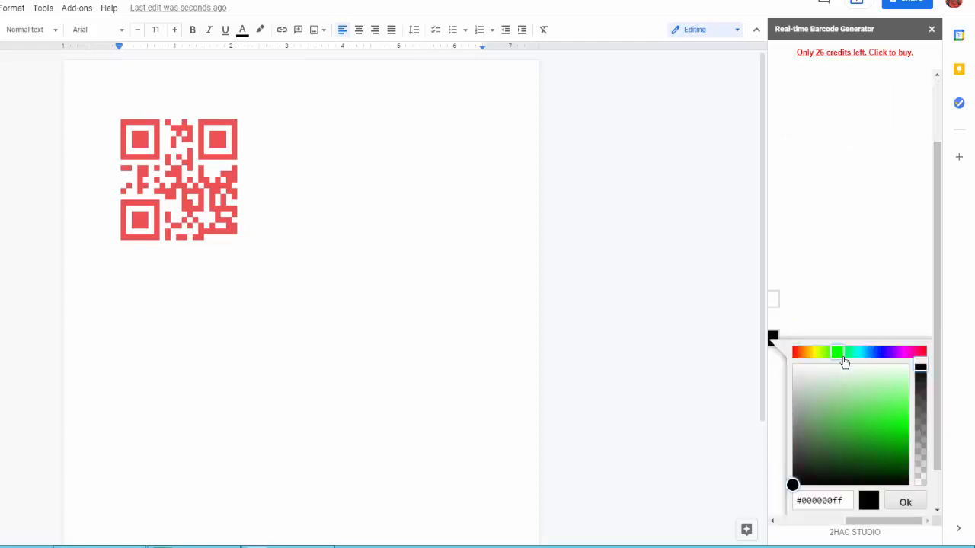
left_click(882, 439)
left_click(904, 502)
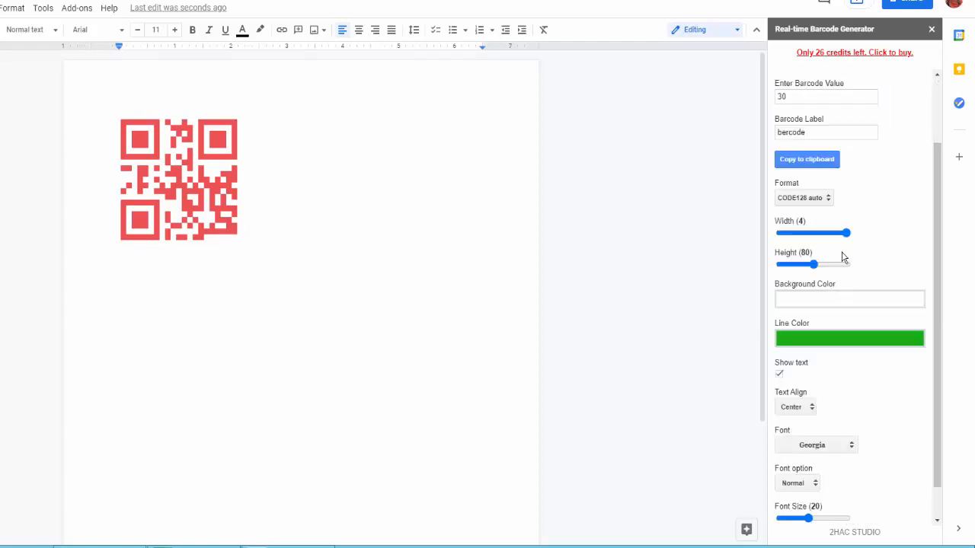
scroll(847, 278, "up", 2)
left_click(808, 243)
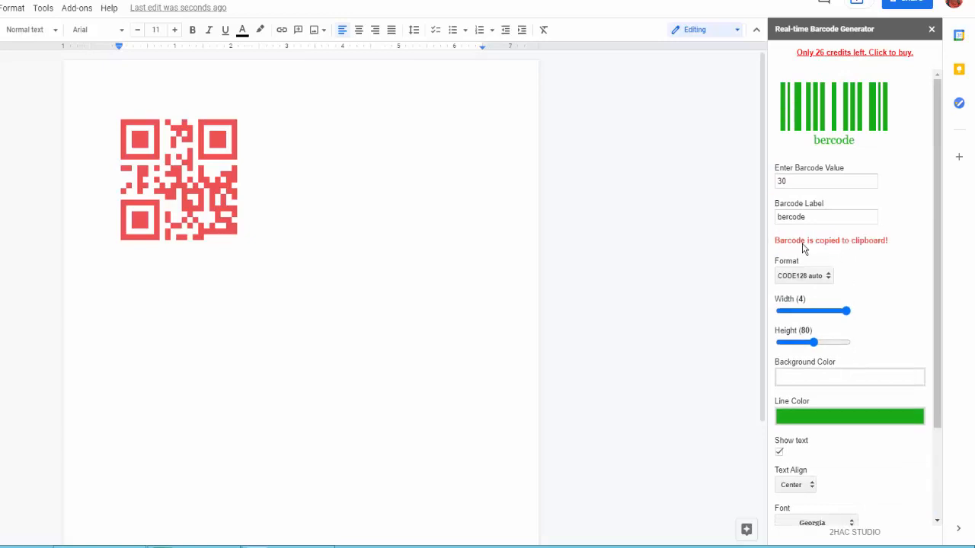
left_click(212, 310)
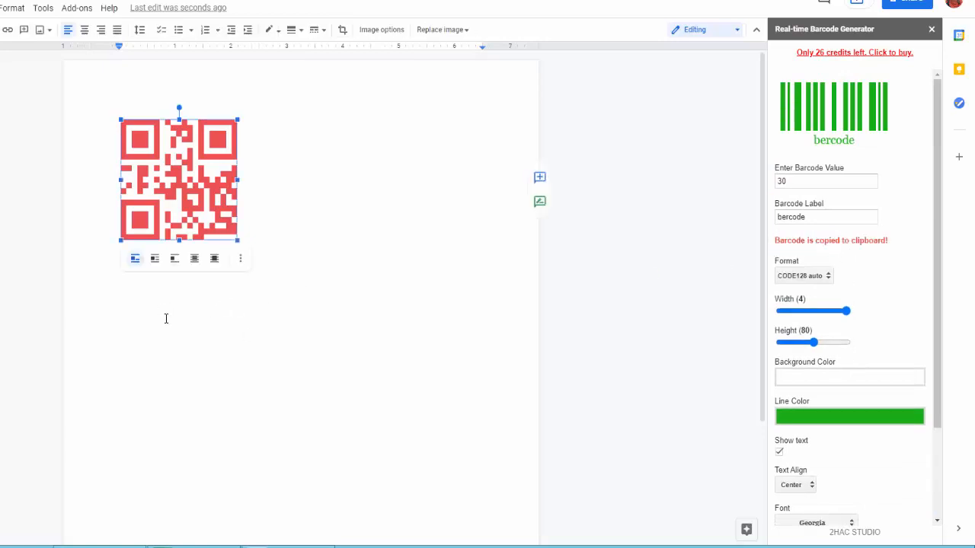
Paste the green barcode right after the QR code and select it
left_click(285, 317)
right_click(286, 315)
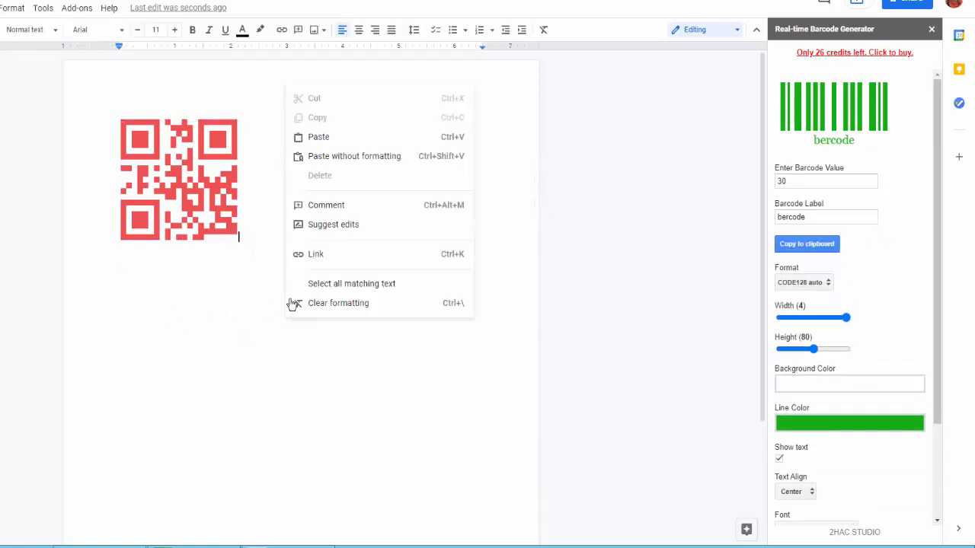
left_click(318, 137)
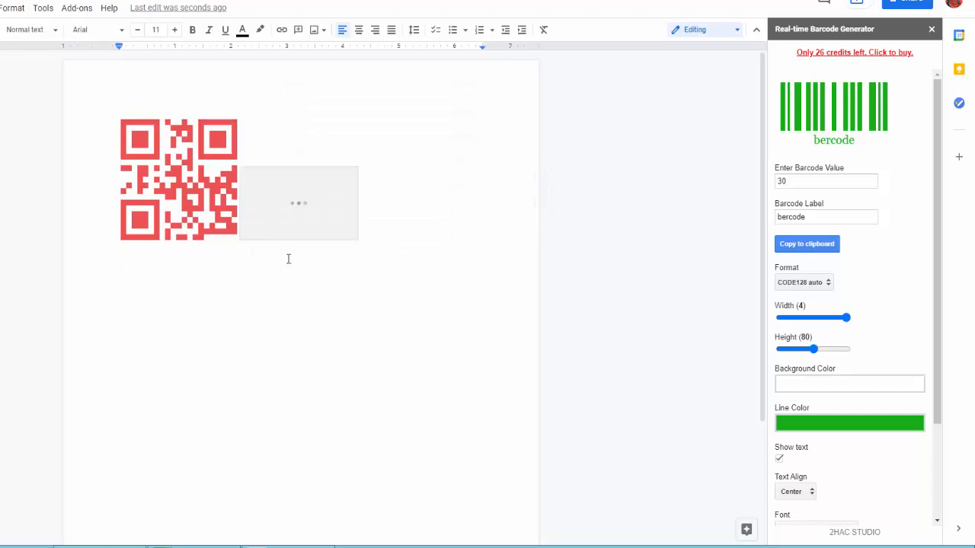
left_click(302, 202)
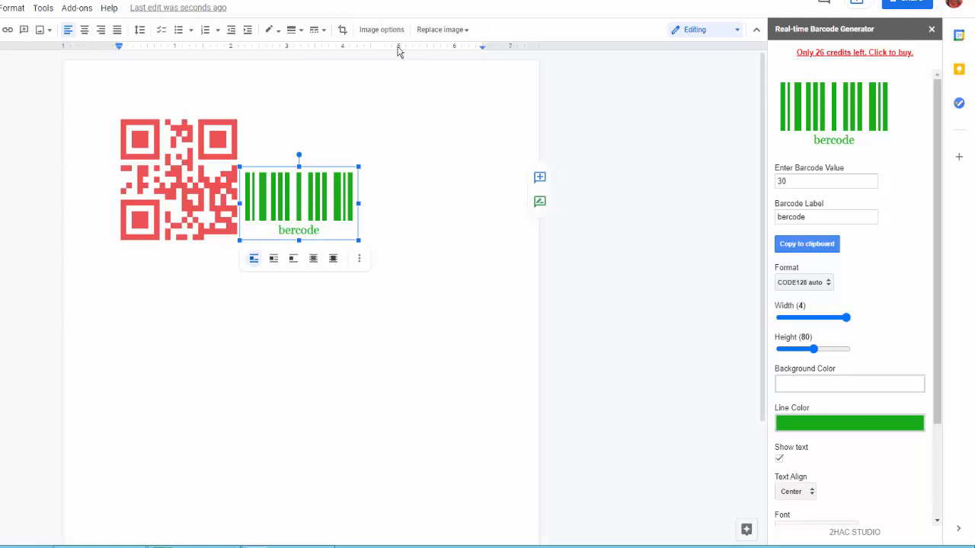
Set both images to In front of text and arrange them side by side with a gap
left_click(382, 30)
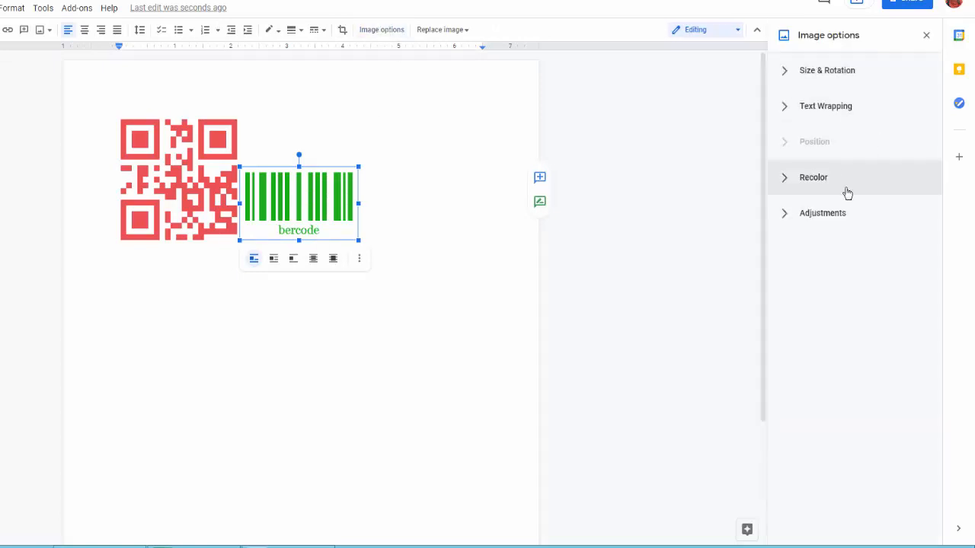
left_click(785, 108)
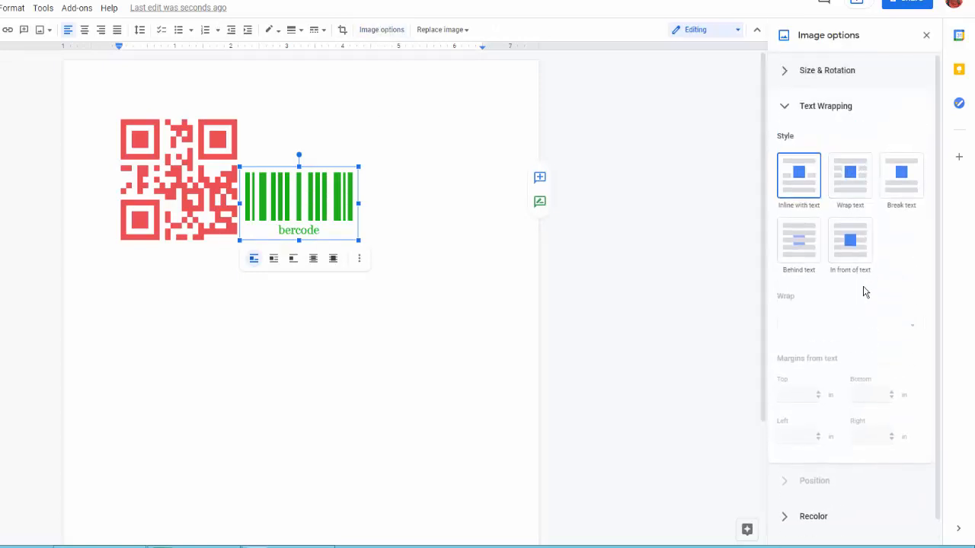
left_click(855, 242)
left_click_drag(290, 194, 361, 172)
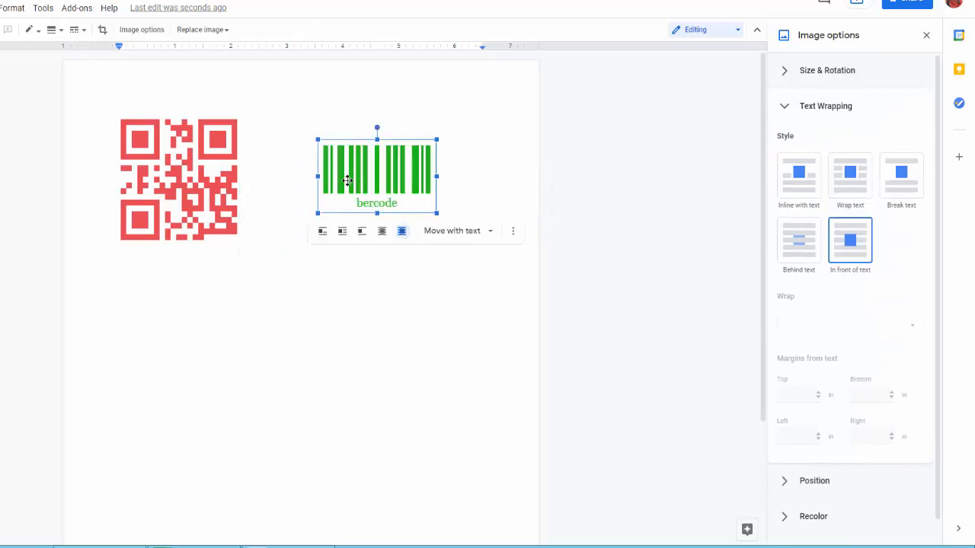
left_click(855, 245)
left_click_drag(155, 181, 200, 181)
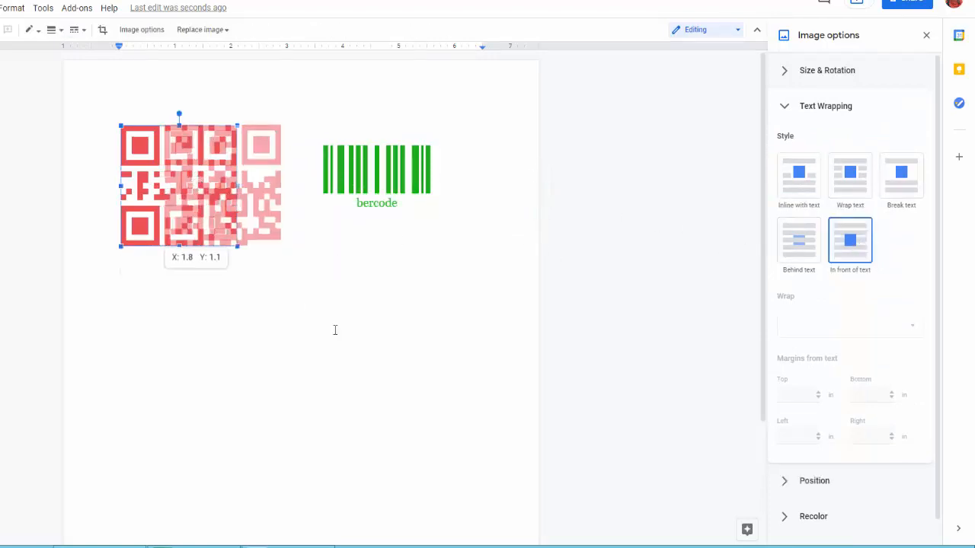
left_click(396, 339)
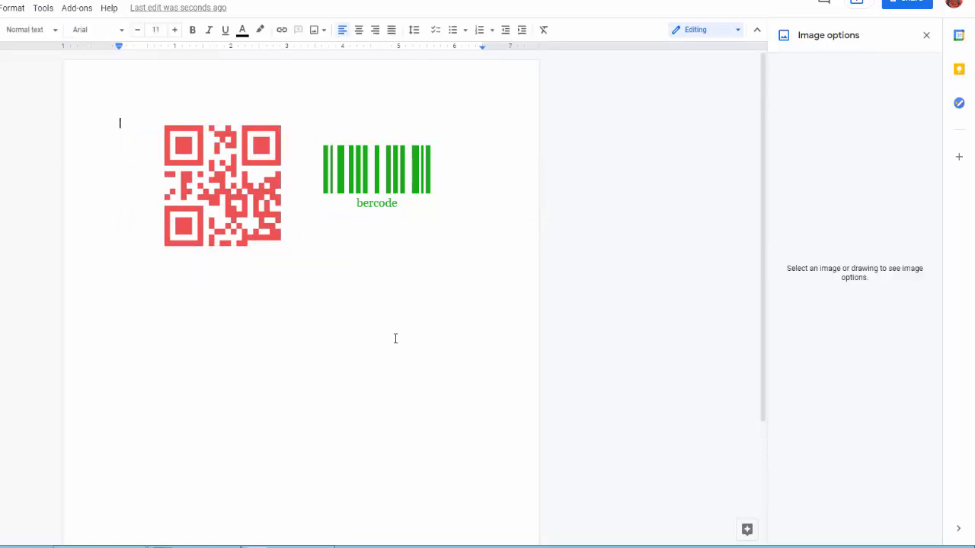